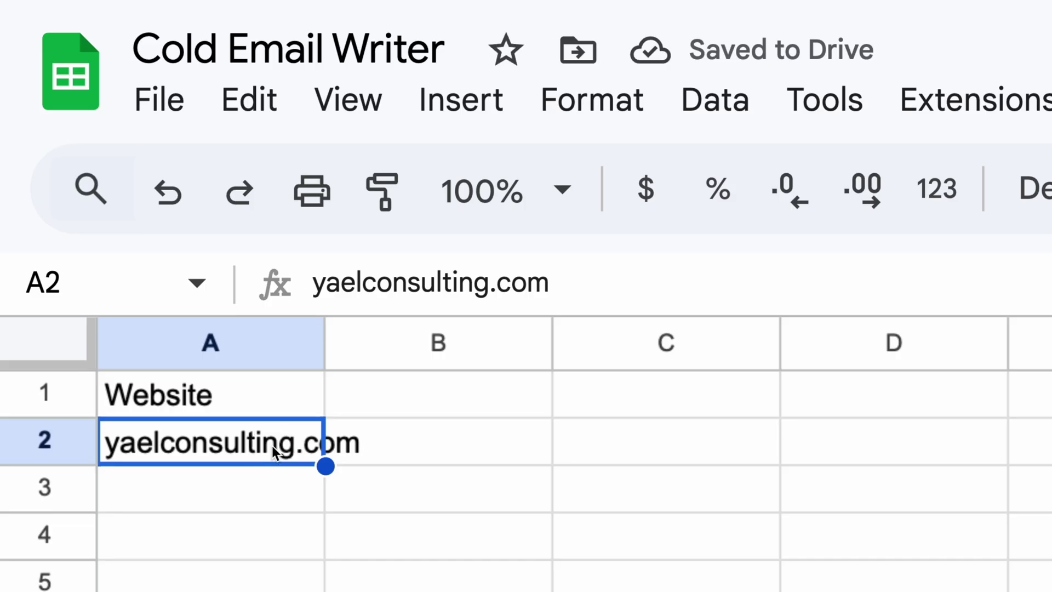
# Send ChatGPT a cold-email prompt for a lead generation service and select the generated email
pyautogui.doubleClick(329, 436)
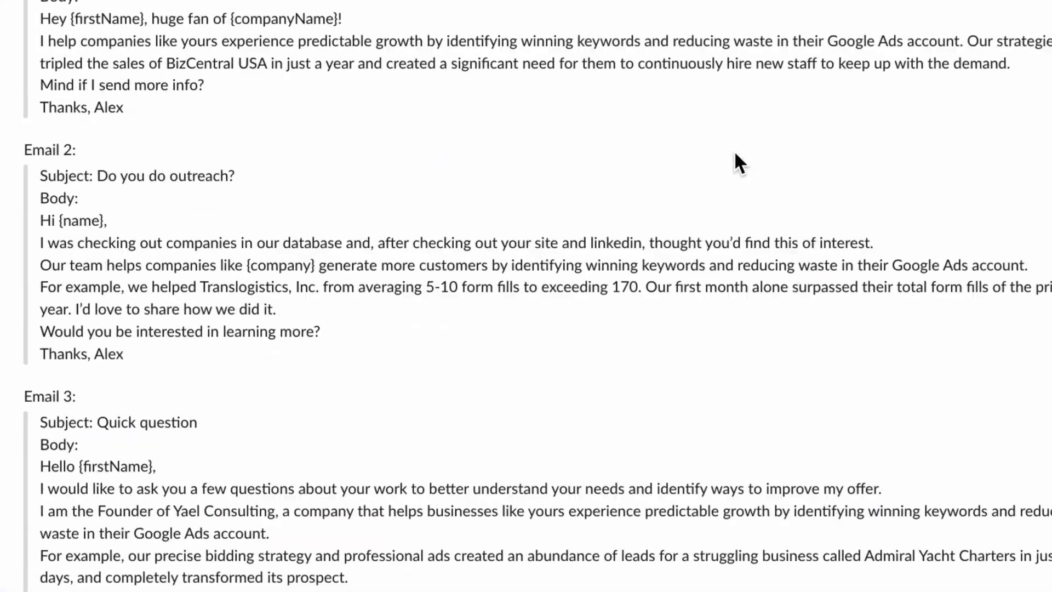
pyautogui.scroll(-10, 735, 159)
pyautogui.scroll(-10, 735, 153)
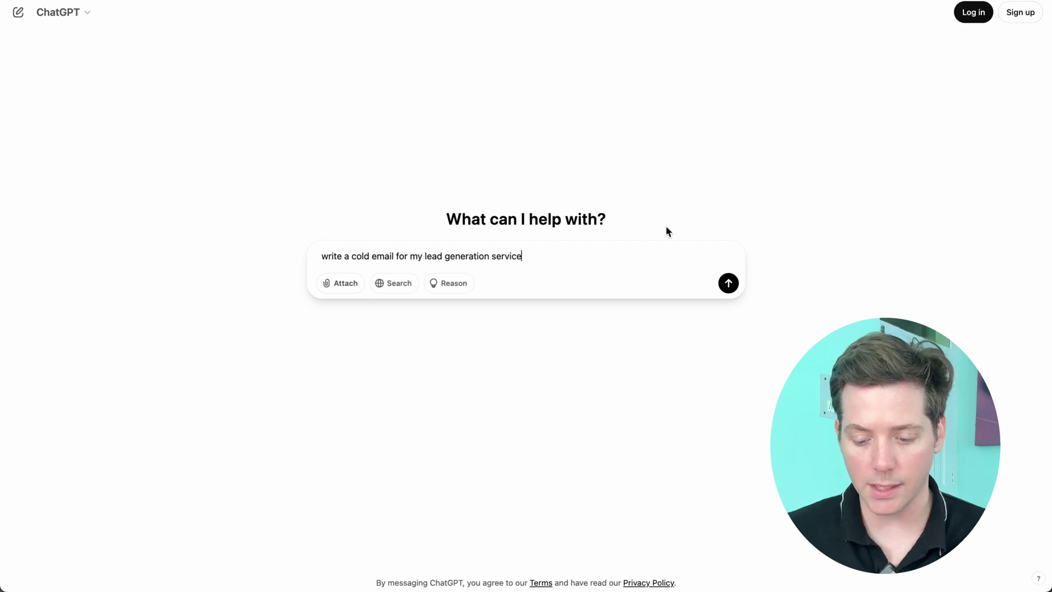
pyautogui.click(727, 282)
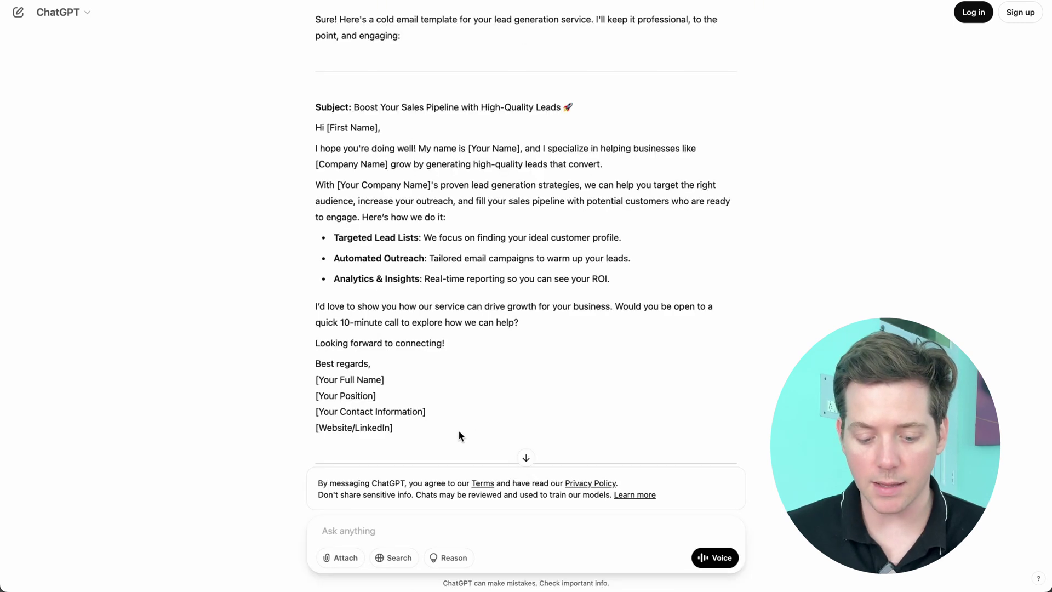
pyautogui.moveTo(458, 435)
pyautogui.mouseDown()
pyautogui.moveTo(340, 128)
pyautogui.moveTo(309, 113)
pyautogui.mouseUp()
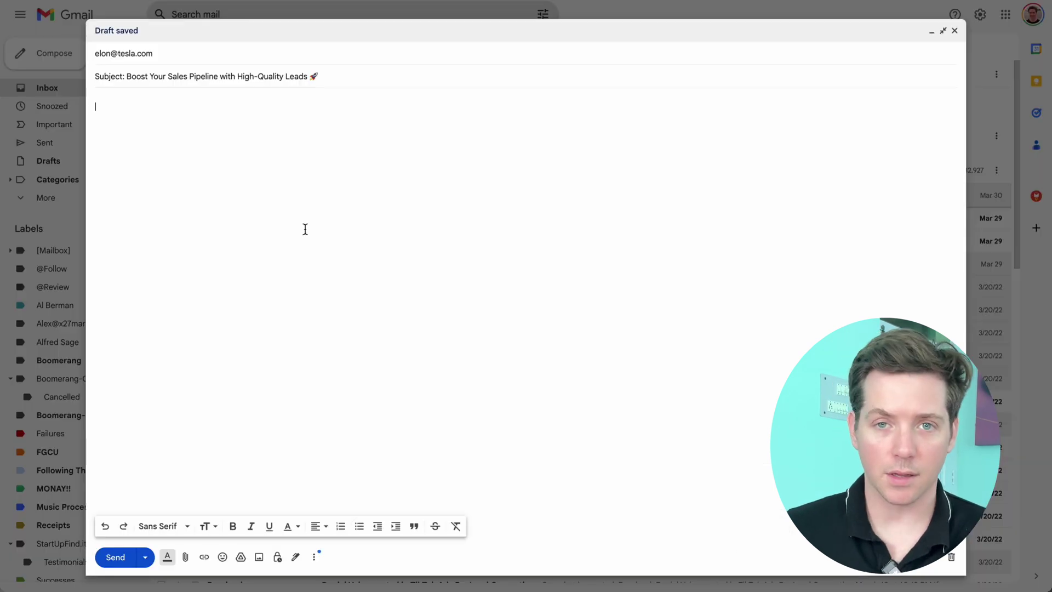
# Paste the email into the Gmail draft, then open the prospect's website from their LinkedIn contact info
pyautogui.write("Hi [First Name], I hope you're doing well! My name is [Your Name], and I specialize in helping businesses like [Company Name] grow by generating high-quality leads that convert. With [Your Company Name]'s proven lead generation strategies, we can help you target the right audience, increase your outreach, and fill your sales pipeline with potential customers who are ready to engage. Here's how we do it: Targeted Lead Lists: We focus on finding your ideal customer profile. Automated Outreach: Tailored email campaigns to warm up your leads. Analytics & Insights: Real-time reporting so you can see your ROI. I'd love to show you how our service can drive growth for your business. Would you be open to a quick 10-minute call to explore how we can help? Looking forward to connecting! Best regards, [Your Full Name] [Your Position] [Your Contact Information] [Website/LinkedIn]")
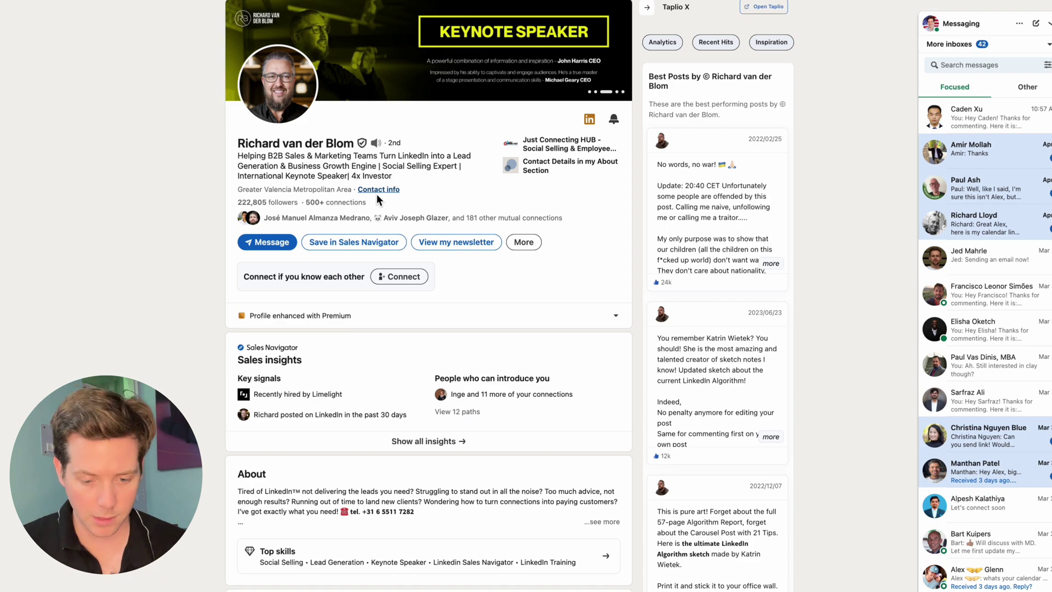
pyautogui.click(378, 190)
pyautogui.click(520, 163)
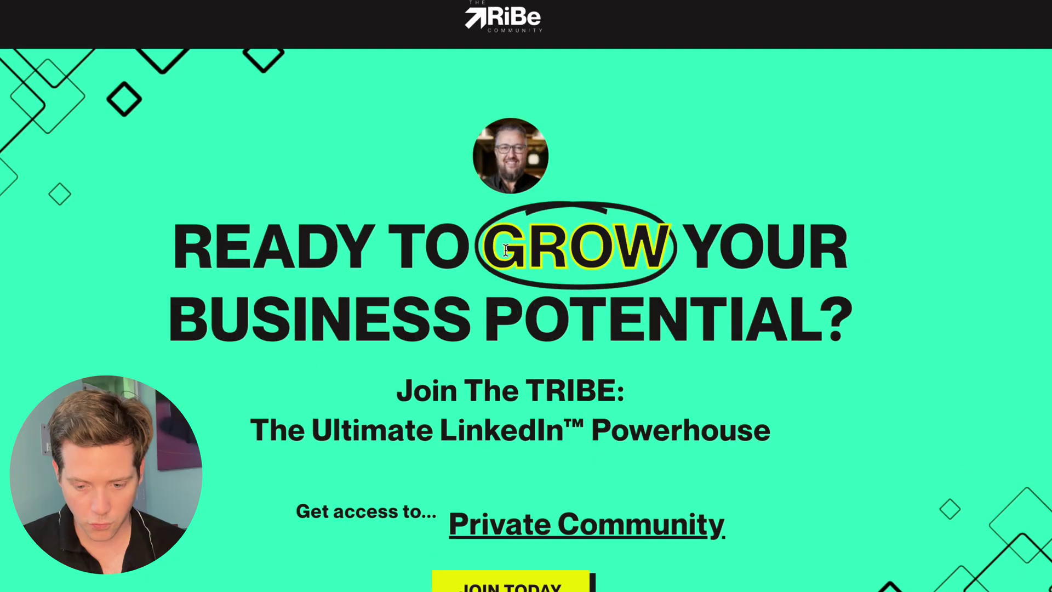
pyautogui.scroll(-1, 506, 250)
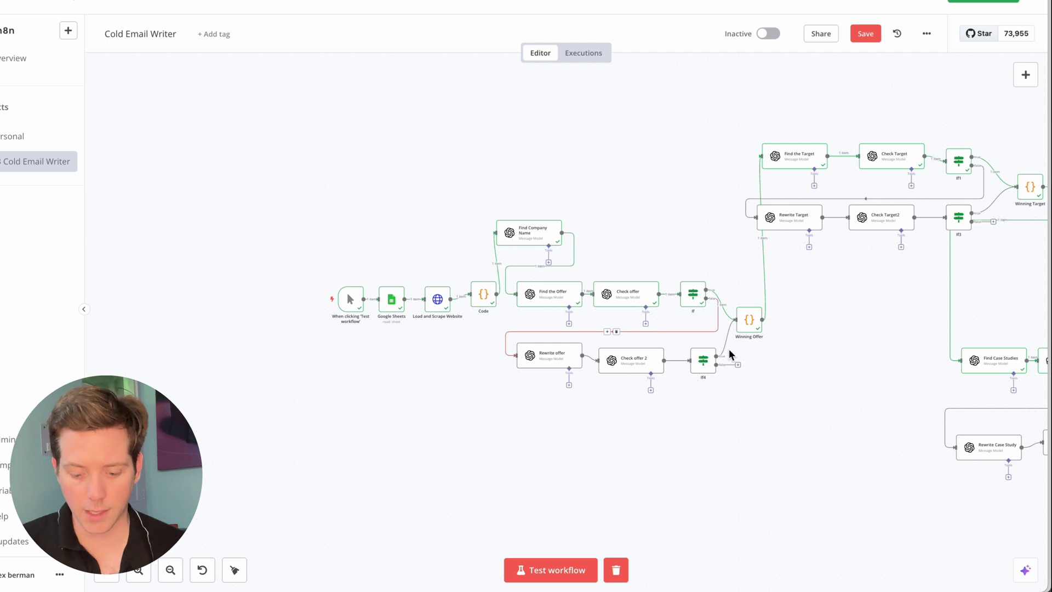
# Test-run the Cold Email Writer workflow, following the scrape, Code, Find Company Name and Find the Offer nodes
pyautogui.hscroll(2, 712, 361)
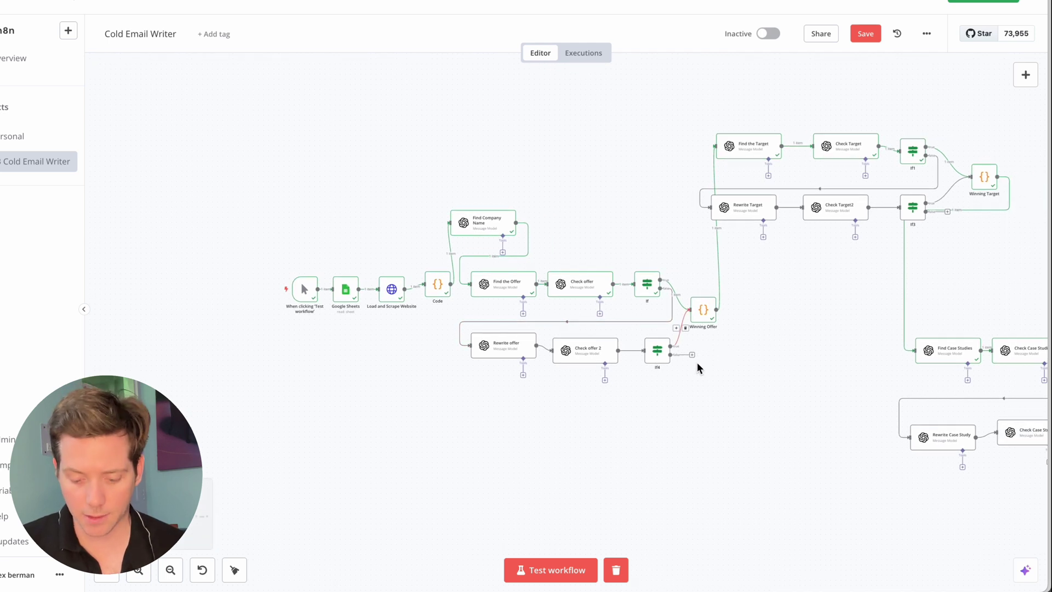
pyautogui.click(531, 573)
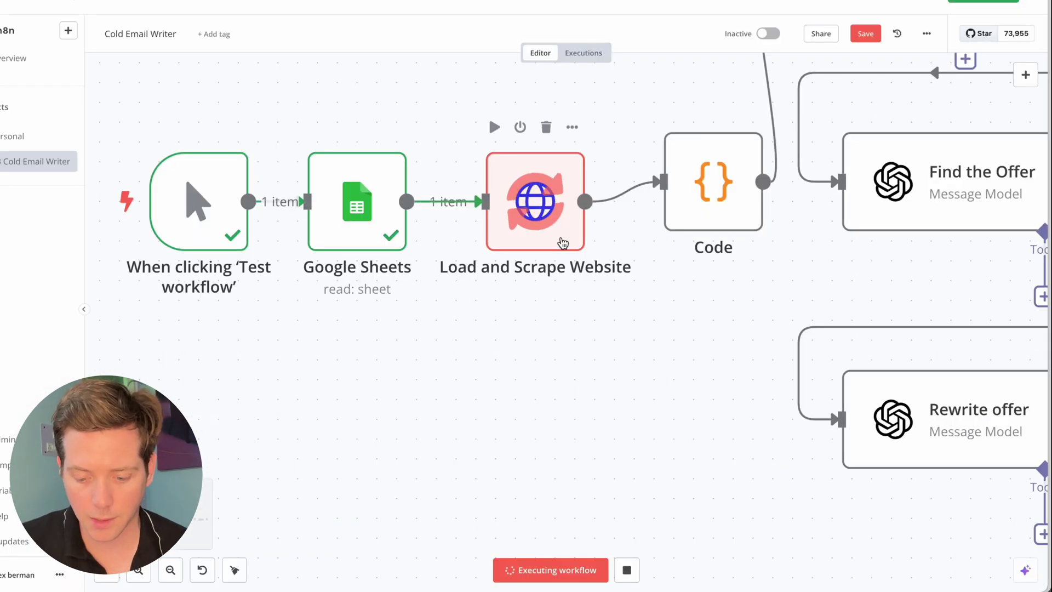
pyautogui.scroll(2, 569, 252)
pyautogui.hscroll(1, 583, 260)
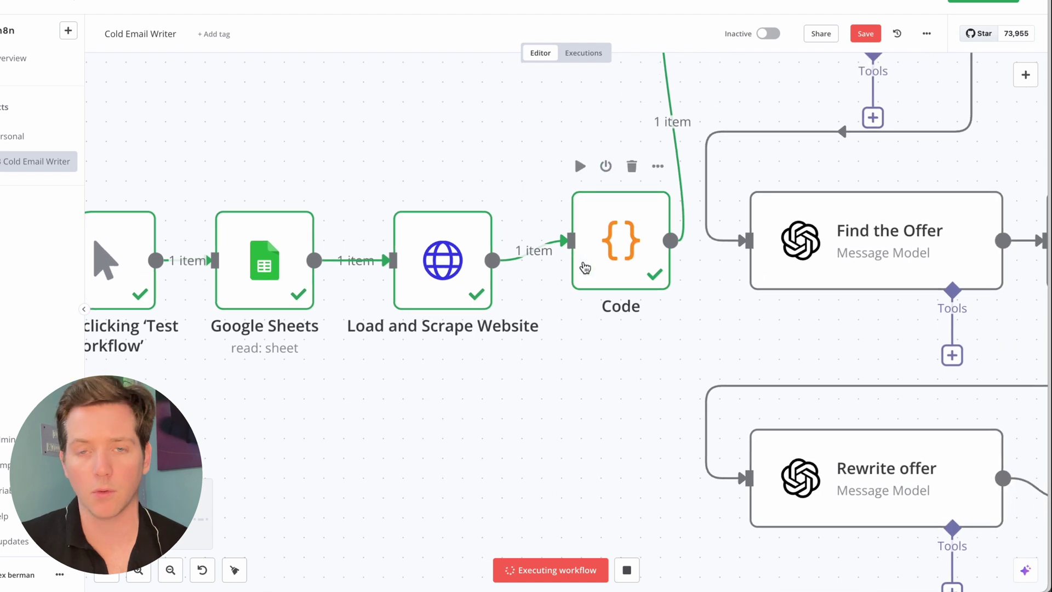
pyautogui.hscroll(4, 545, 335)
pyautogui.scroll(2, 544, 335)
pyautogui.hscroll(3, 537, 371)
pyautogui.scroll(2, 537, 371)
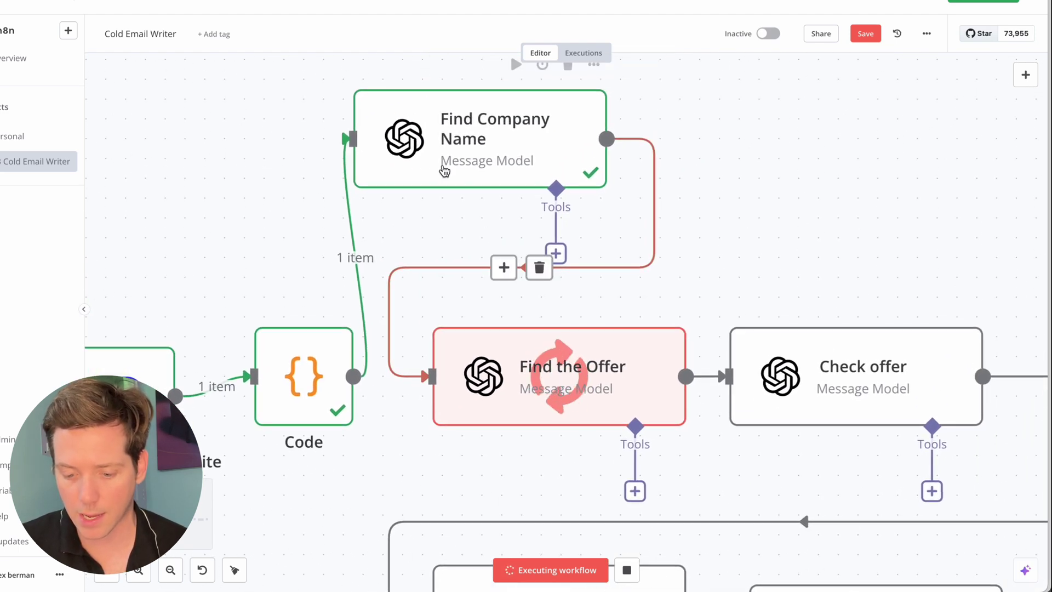
pyautogui.hscroll(3, 600, 422)
pyautogui.scroll(-3, 601, 422)
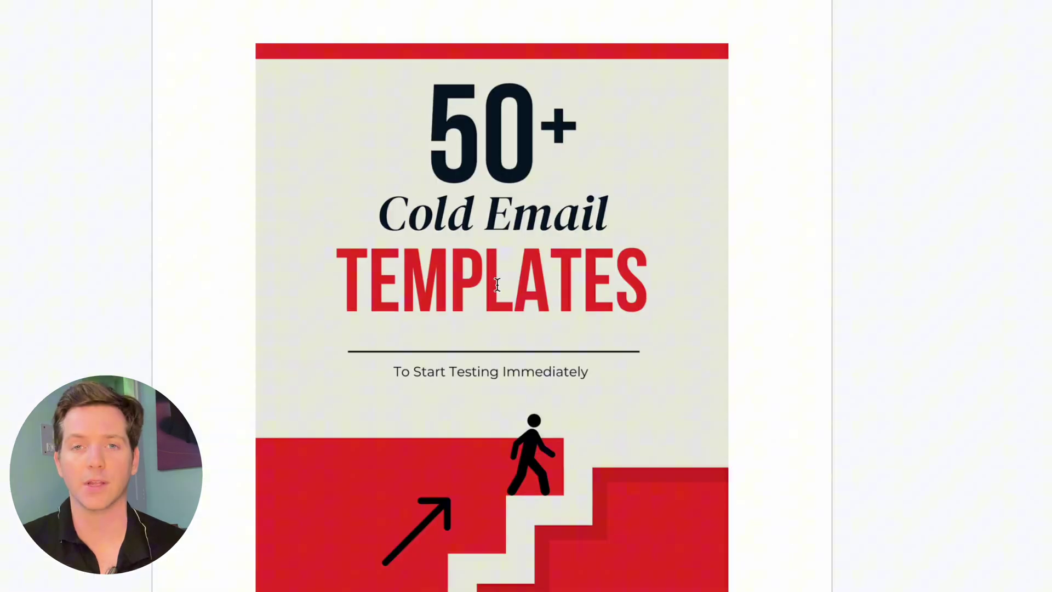
# Scroll the 50+ Cold Email Templates document down to its Offer section
pyautogui.scroll(-9, 441, 290)
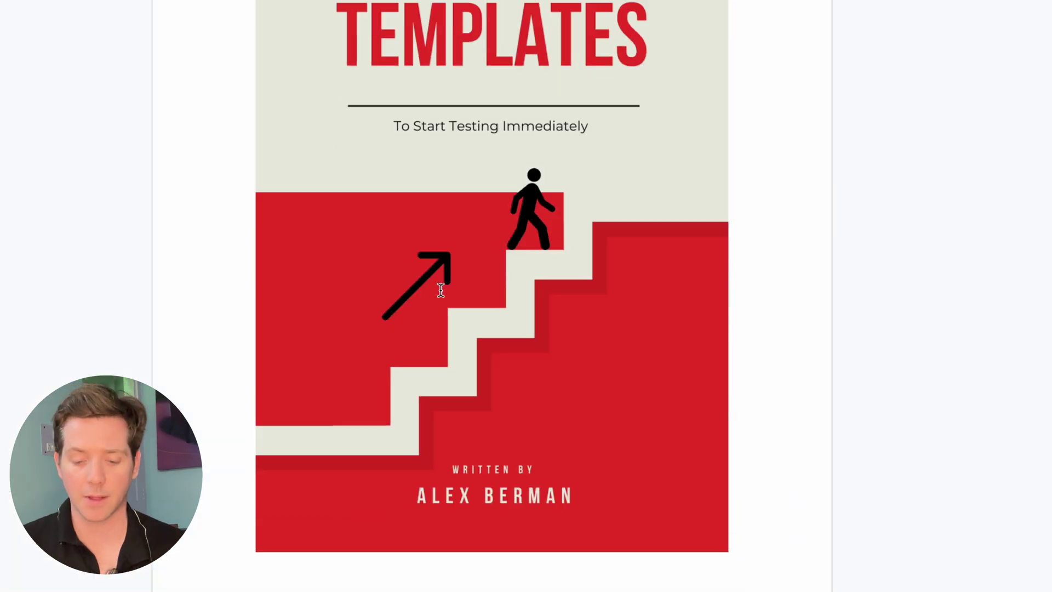
pyautogui.scroll(-20, 441, 289)
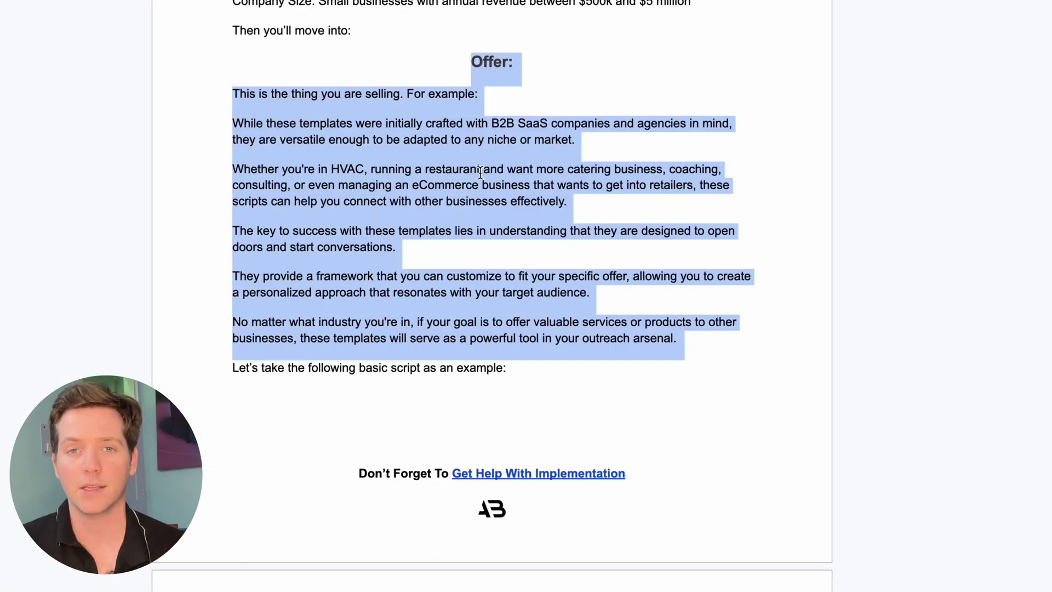
pyautogui.scroll(-8, 448, 176)
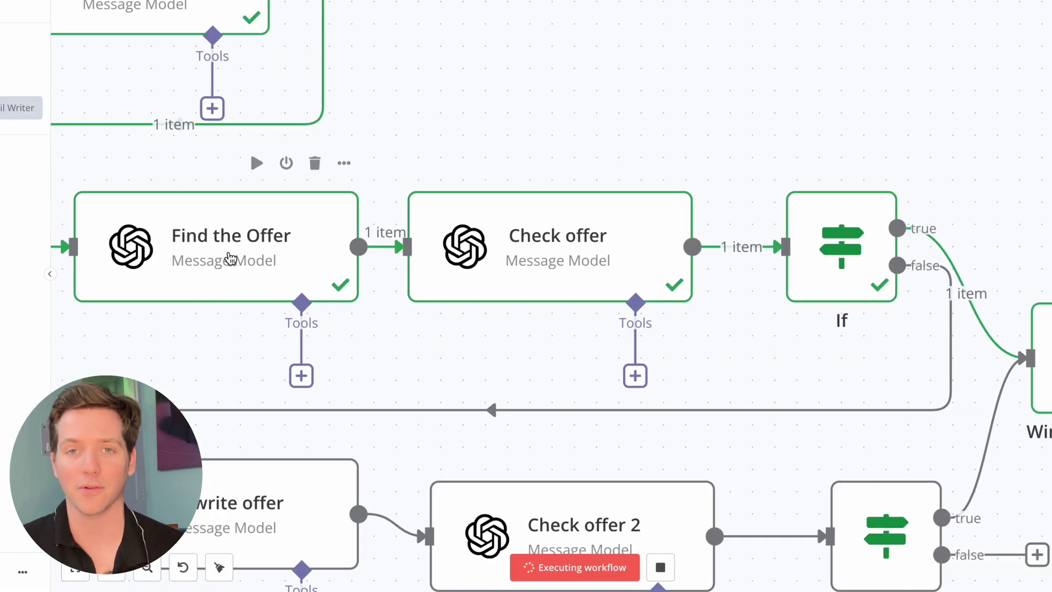
# Pan along the canvas through the target and case-study nodes until Write Email Scripts completes
pyautogui.scroll(-2, 597, 163)
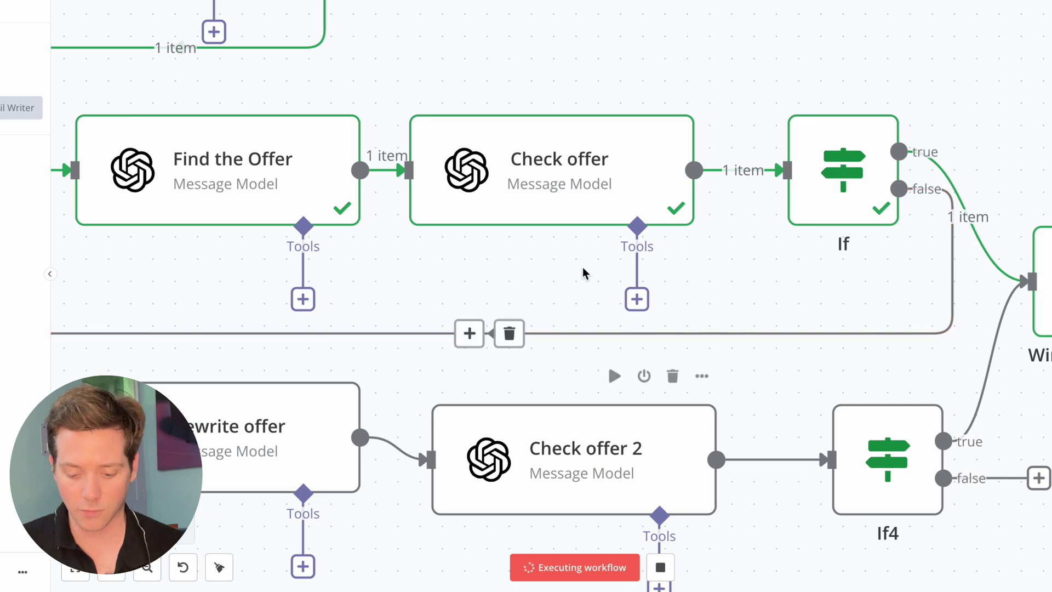
pyautogui.hscroll(8, 810, 230)
pyautogui.hscroll(-15, 791, 272)
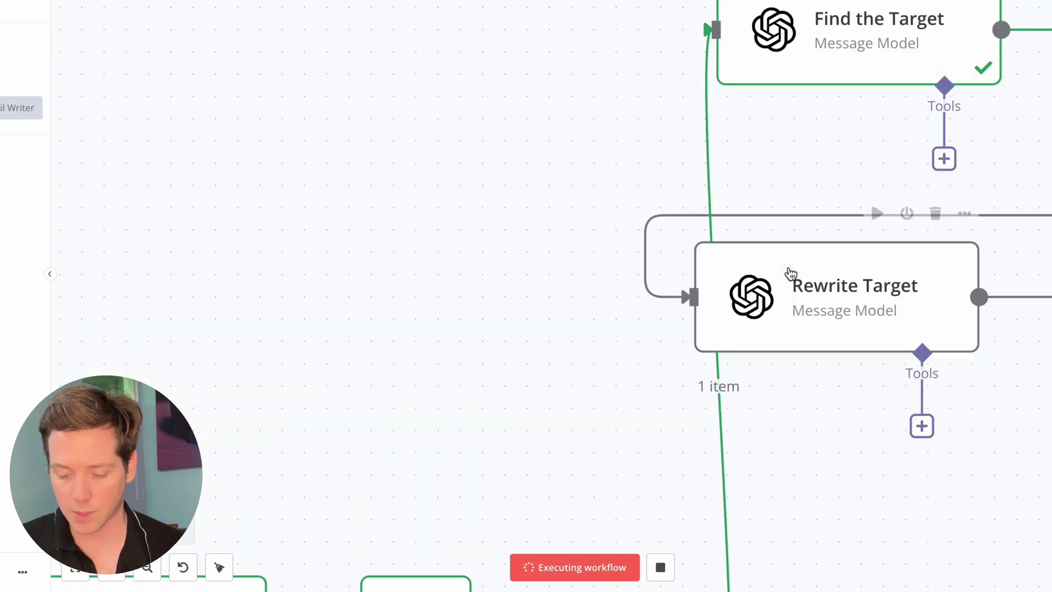
pyautogui.hscroll(10, 791, 273)
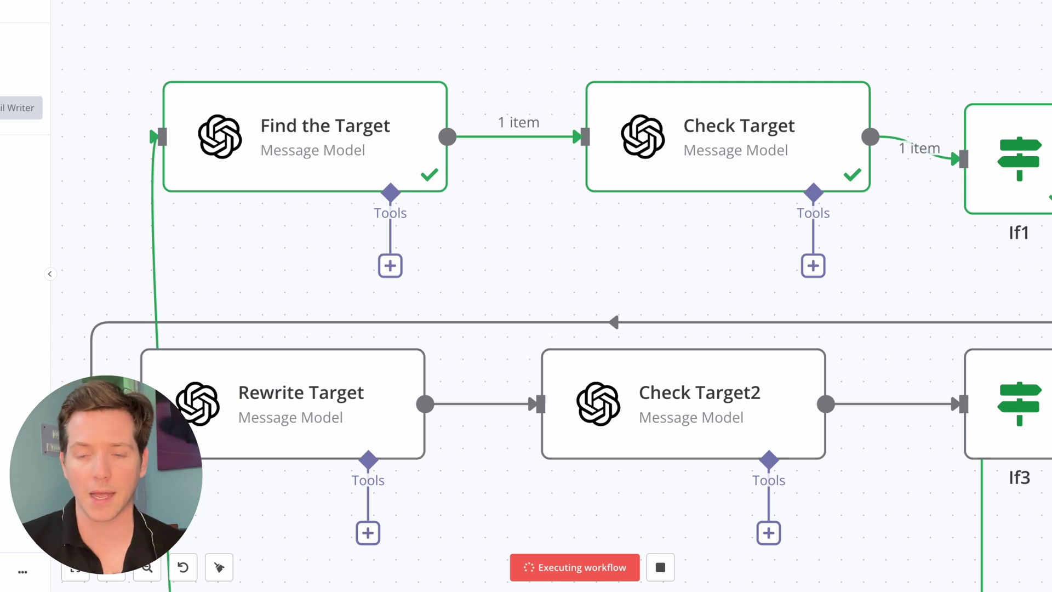
pyautogui.hscroll(9, 728, 77)
pyautogui.scroll(-10, 827, 119)
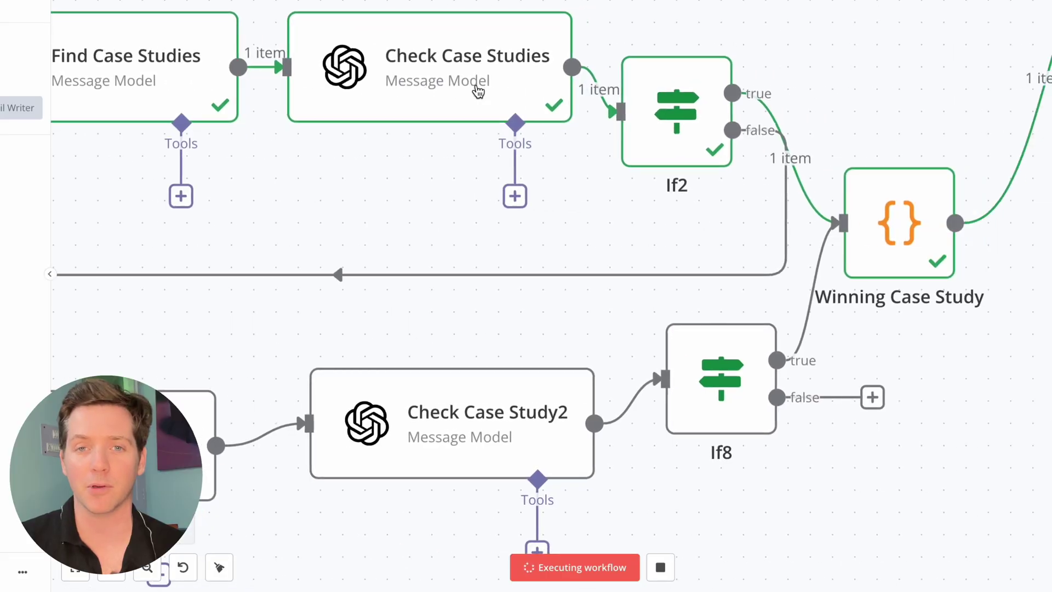
pyautogui.hscroll(15, 476, 89)
pyautogui.scroll(5, 476, 89)
pyautogui.hscroll(2, 355, 296)
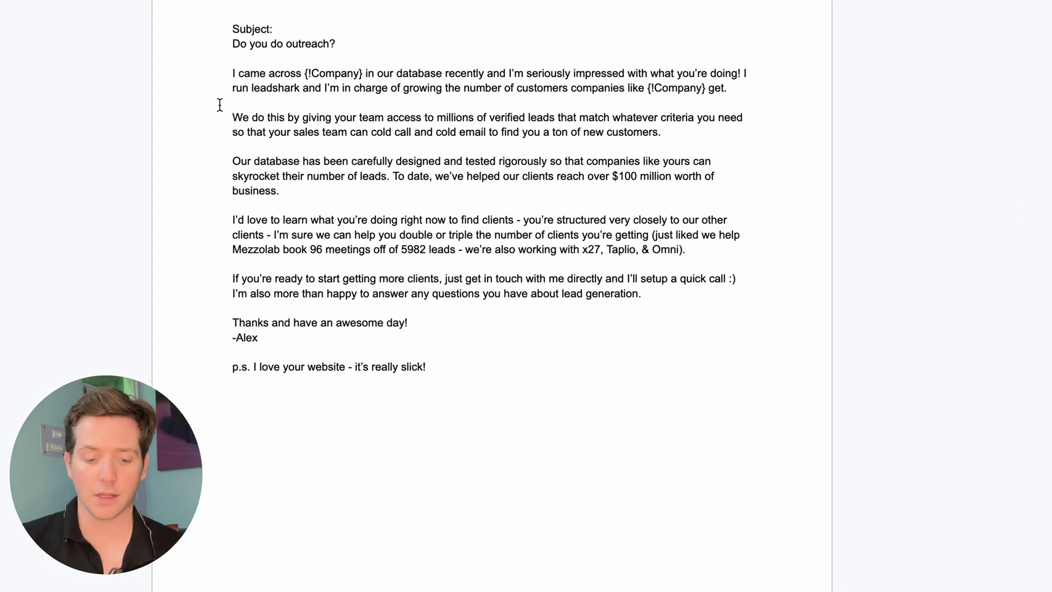
pyautogui.scroll(-10, 219, 104)
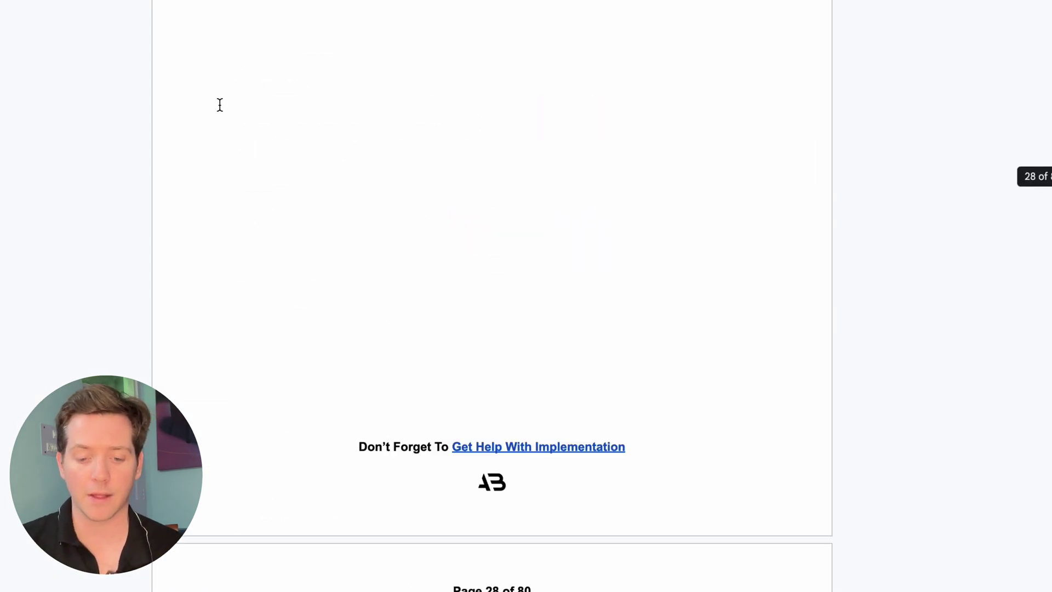
pyautogui.scroll(-20, 219, 104)
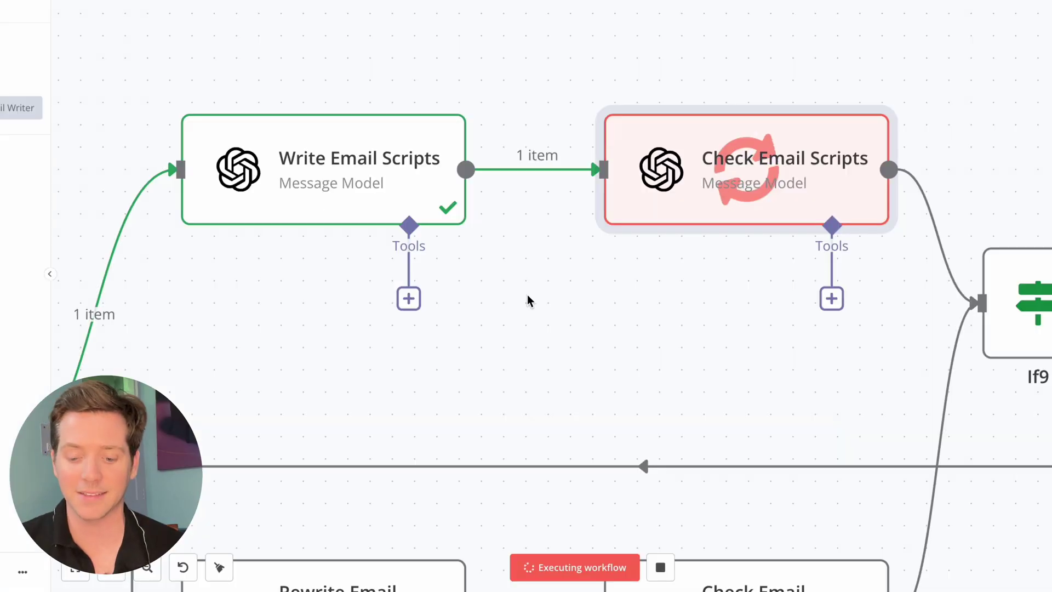
# Open the Check Email Scripts node to inspect its output
pyautogui.hscroll(3, 529, 301)
pyautogui.hscroll(1, 529, 301)
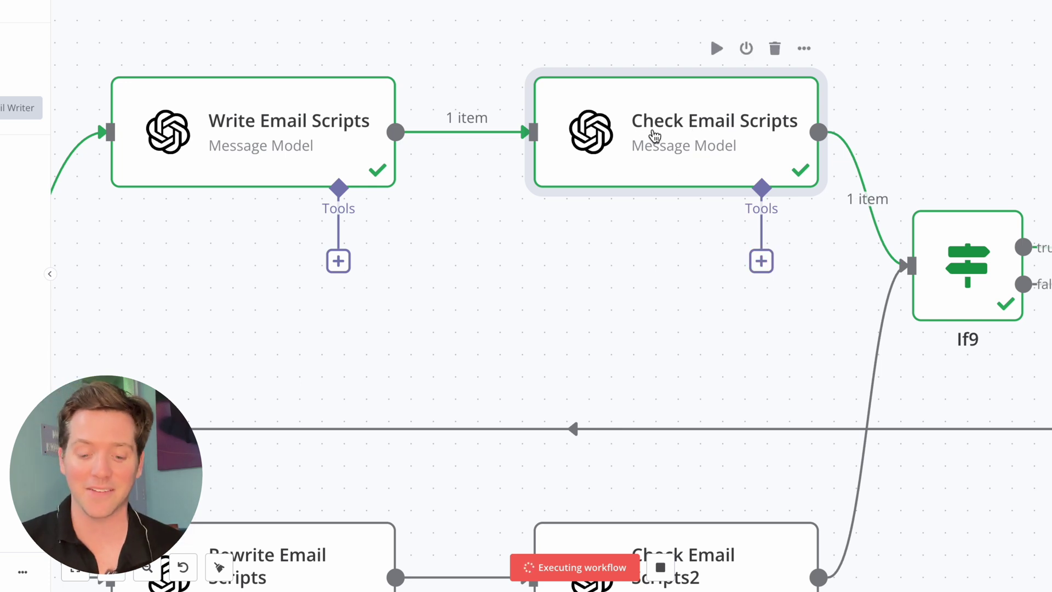
pyautogui.scroll(-3, 655, 135)
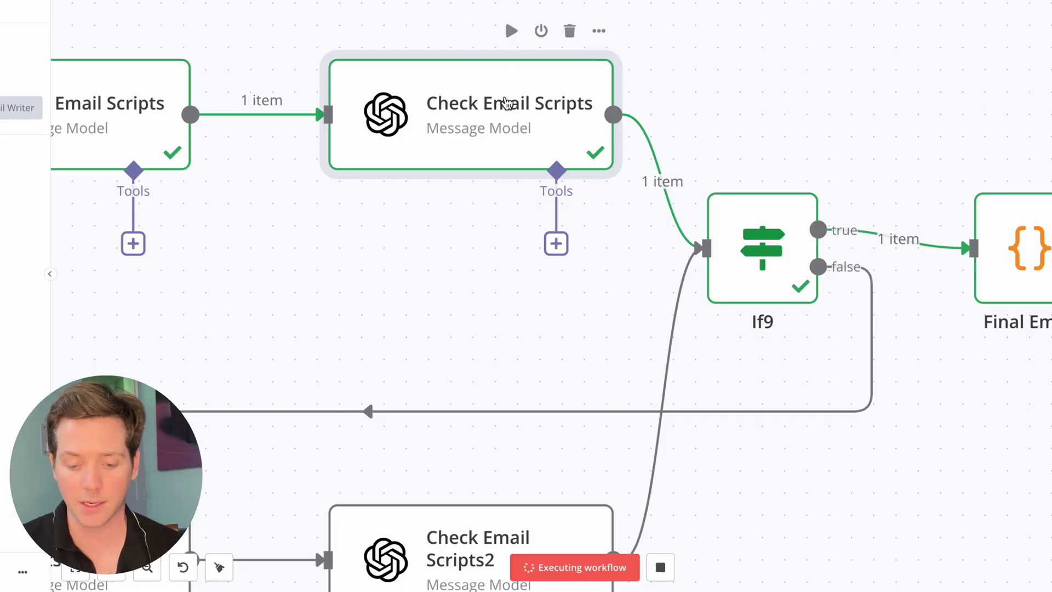
pyautogui.doubleClick(507, 103)
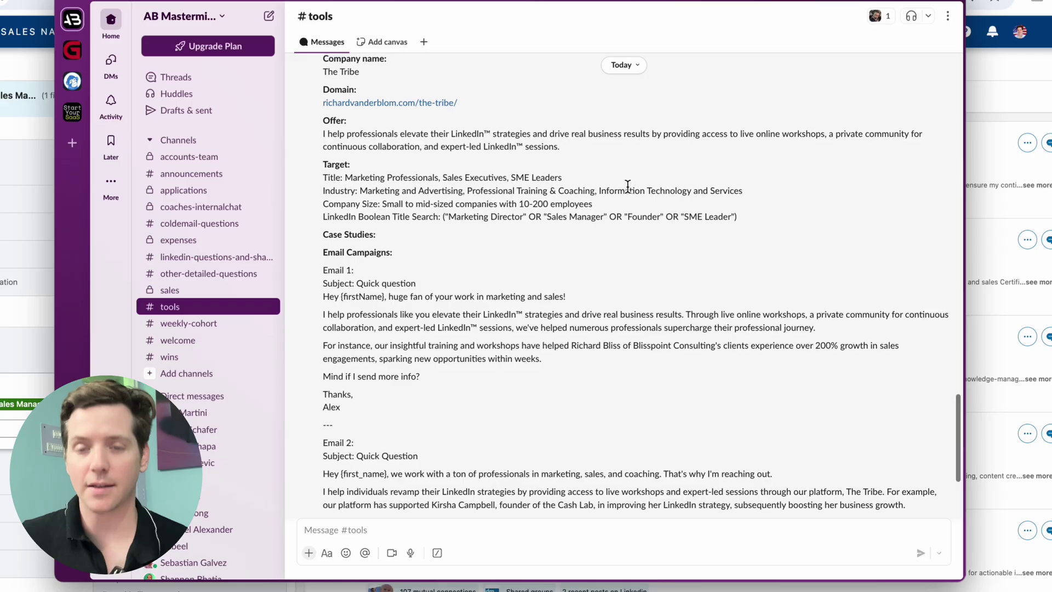
# Select the suggested Boolean job-title search in the Slack campaign message
pyautogui.scroll(2, 624, 186)
pyautogui.scroll(-3, 549, 167)
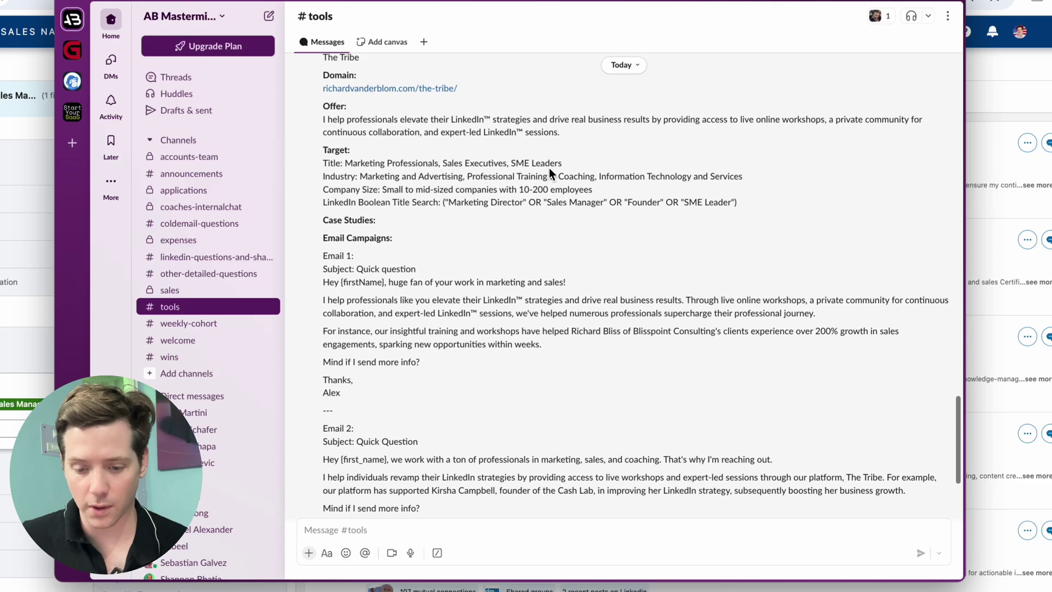
pyautogui.moveTo(731, 200); pyautogui.dragTo(448, 201)
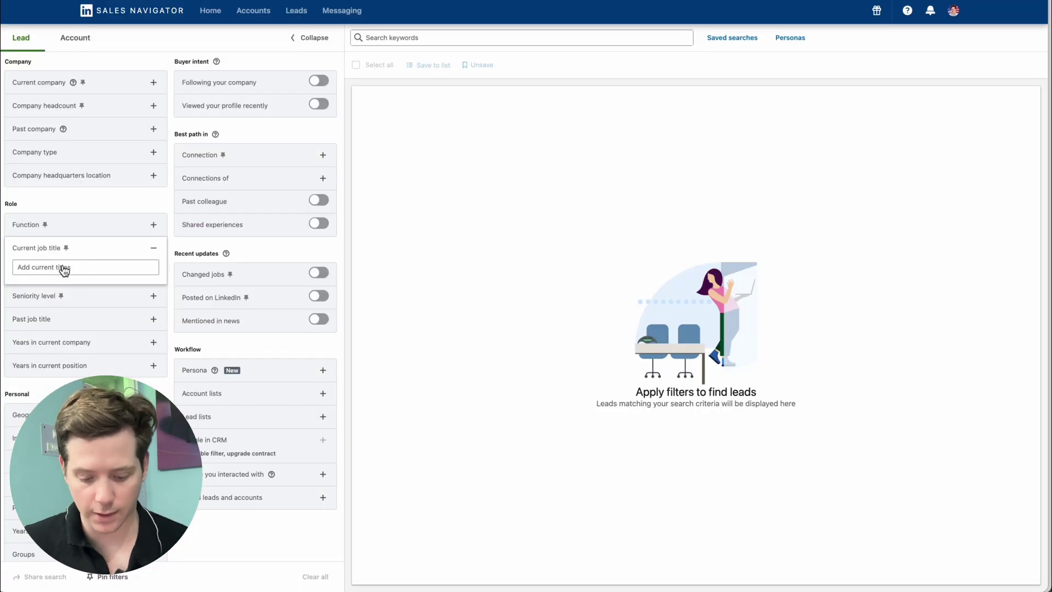
# Apply the Boolean search as the Sales Navigator Current job title filter, then return to Slack
pyautogui.press('Return')
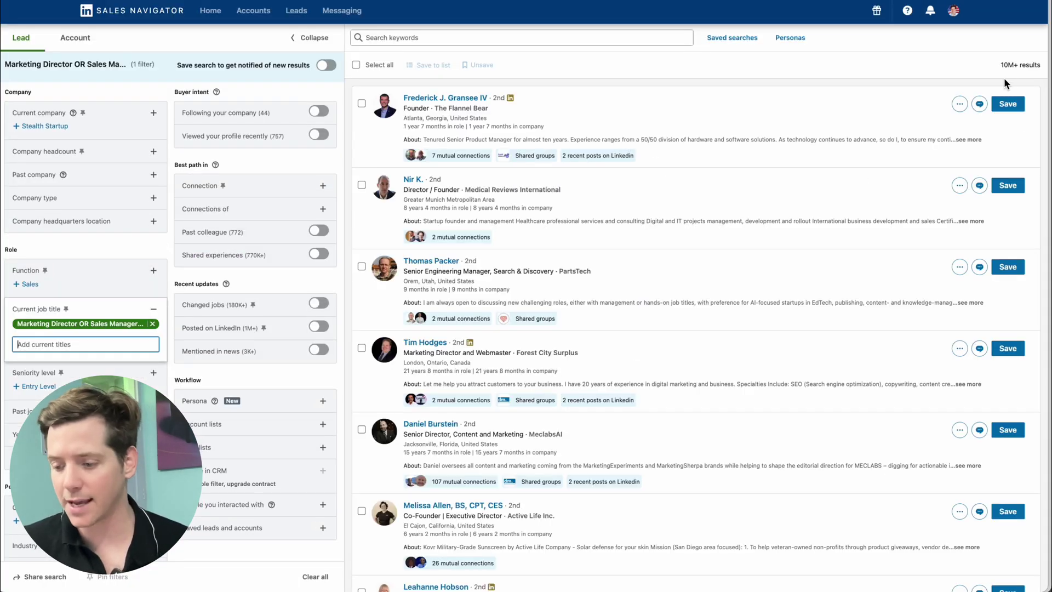
pyautogui.press('super+Tab')
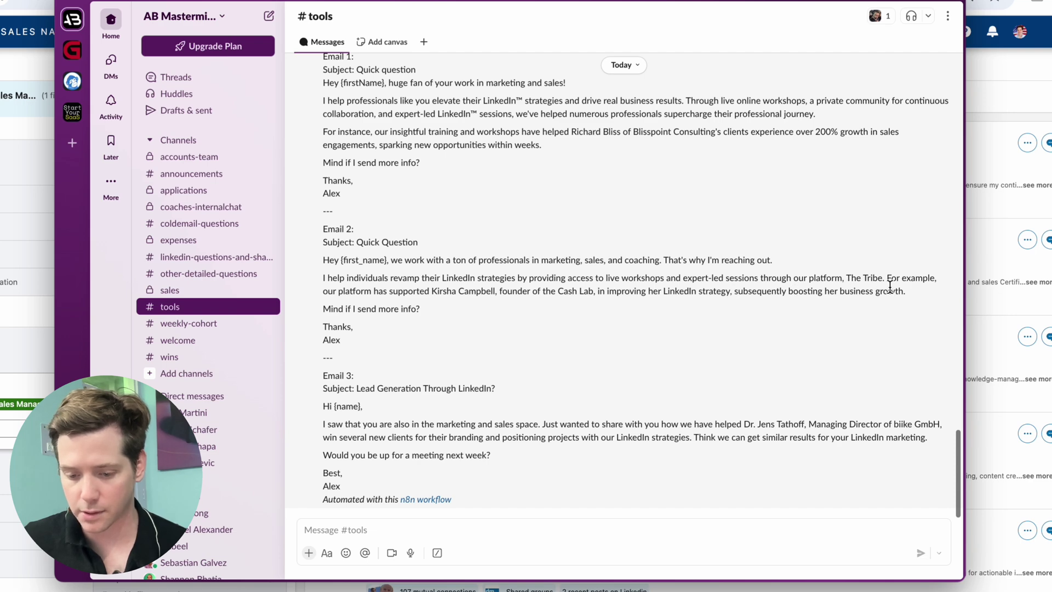
# Highlight the second email's body, the website URL in cell A2, then the case studies and first email
pyautogui.moveTo(374, 344); pyautogui.dragTo(345, 277)
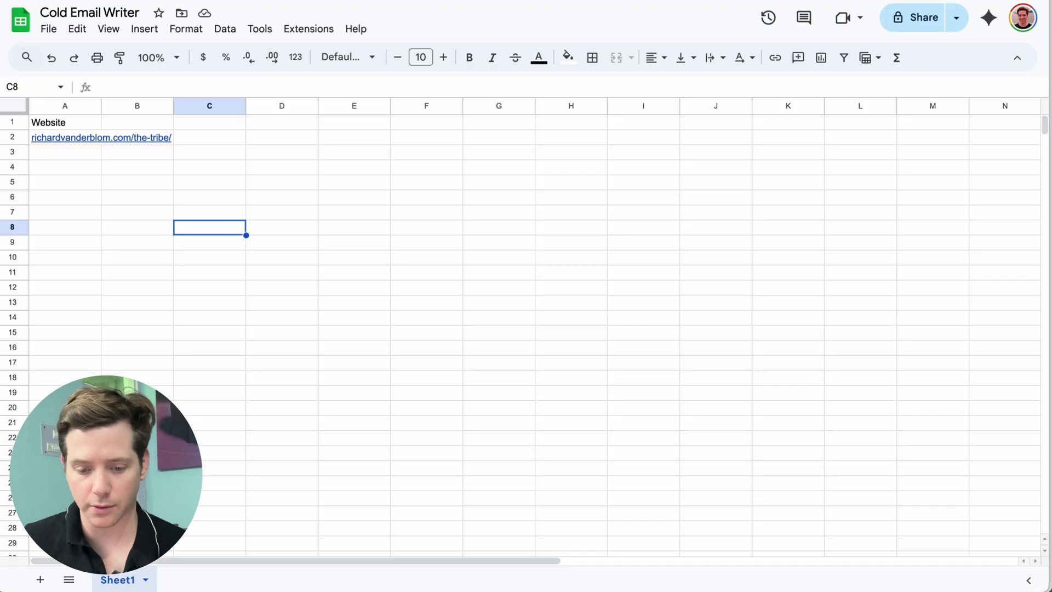
pyautogui.click(65, 138)
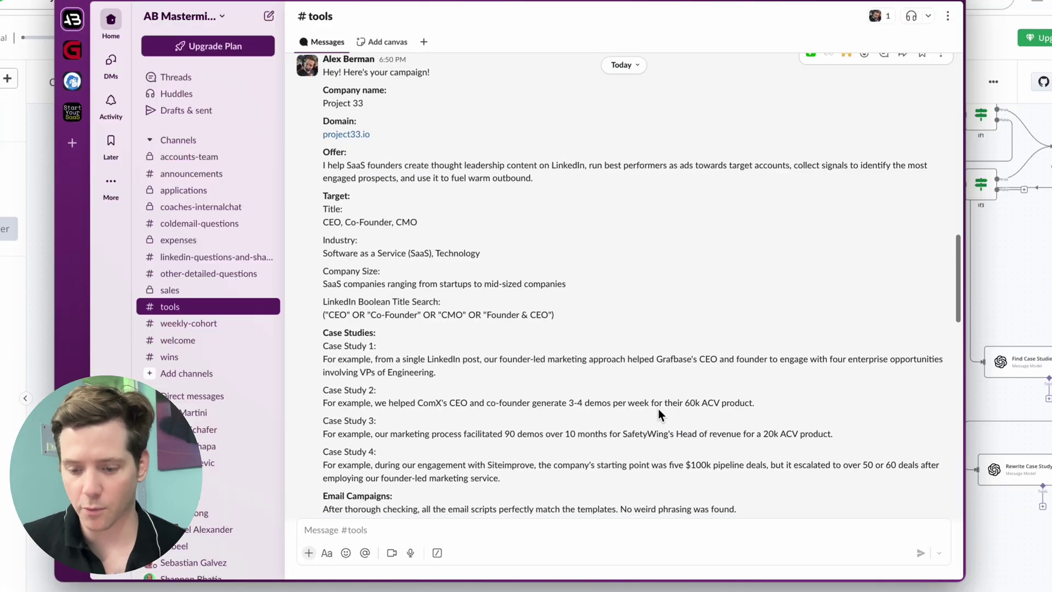
pyautogui.scroll(-10, 542, 271)
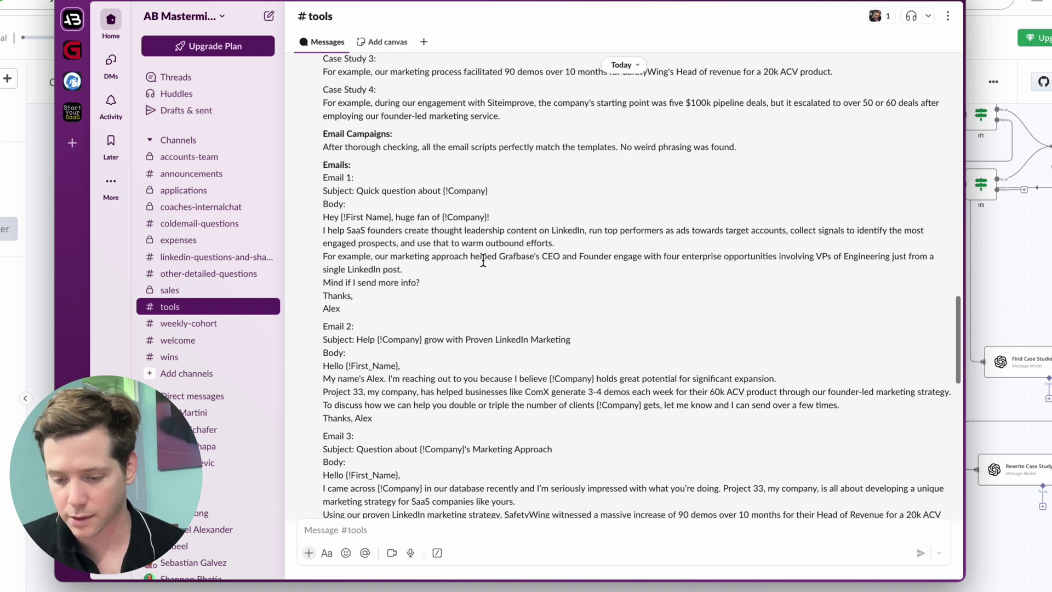
pyautogui.moveTo(406, 314); pyautogui.dragTo(303, 205)
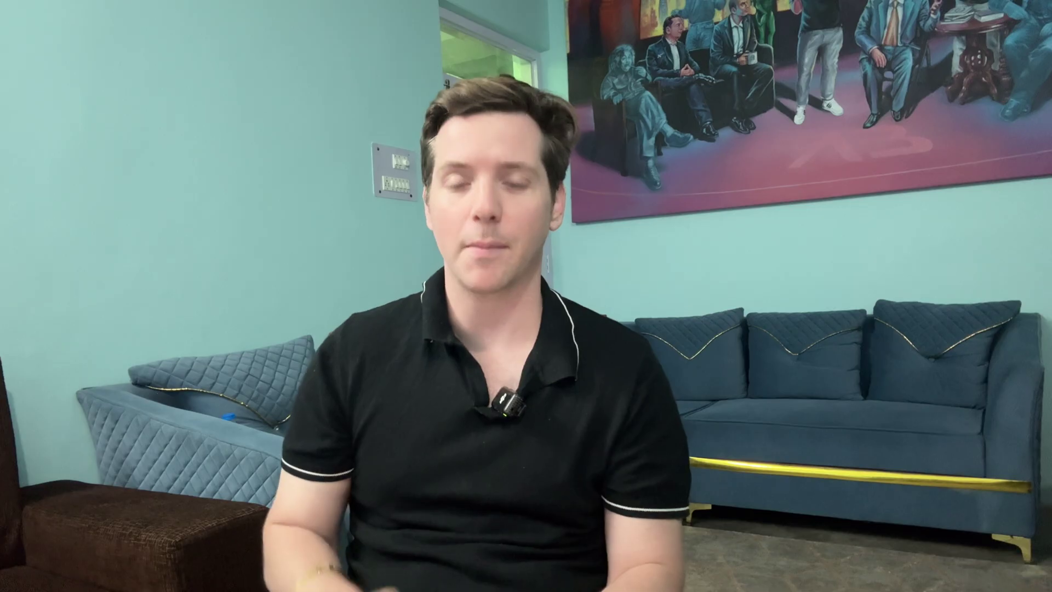